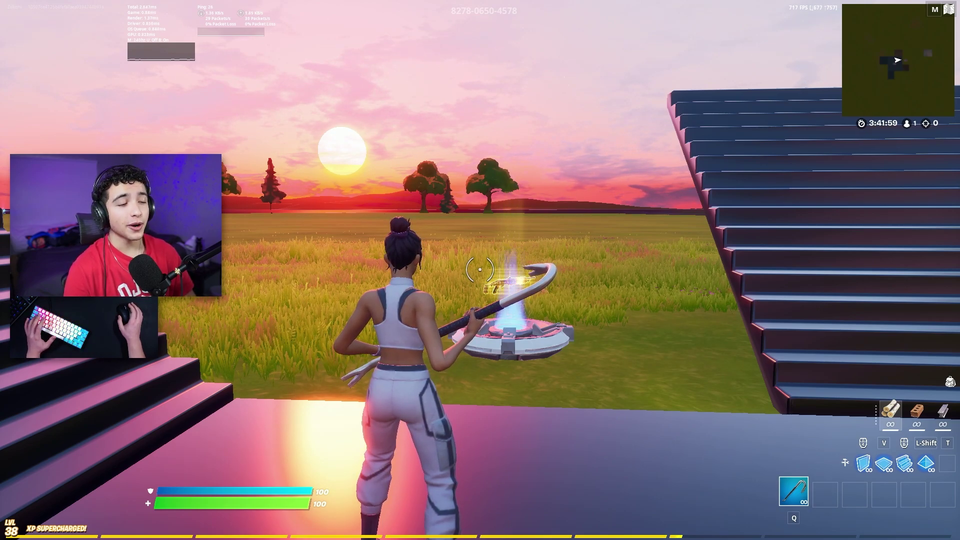
{"action": "key", "text": "space"}
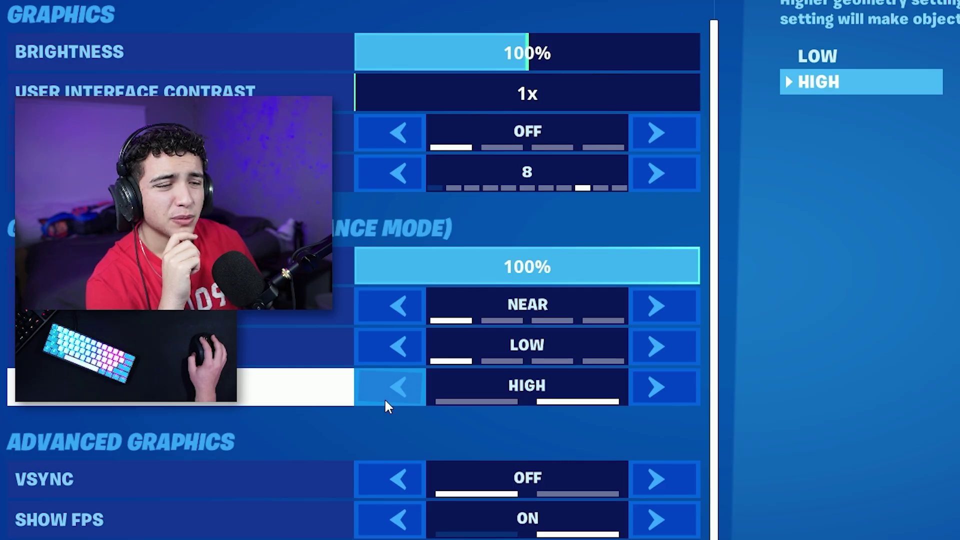
{"action": "left_click", "coordinate": [387, 387]}
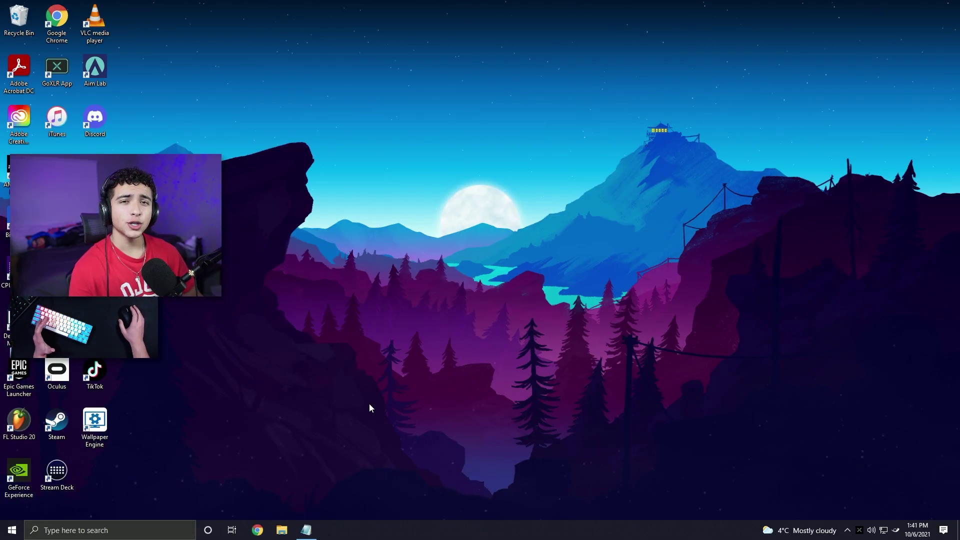
Step: Find the Game Mode settings by searching Windows for "gaming", and go from there to the Xbox Game Bar settings
{"action": "left_click", "coordinate": [12, 530]}
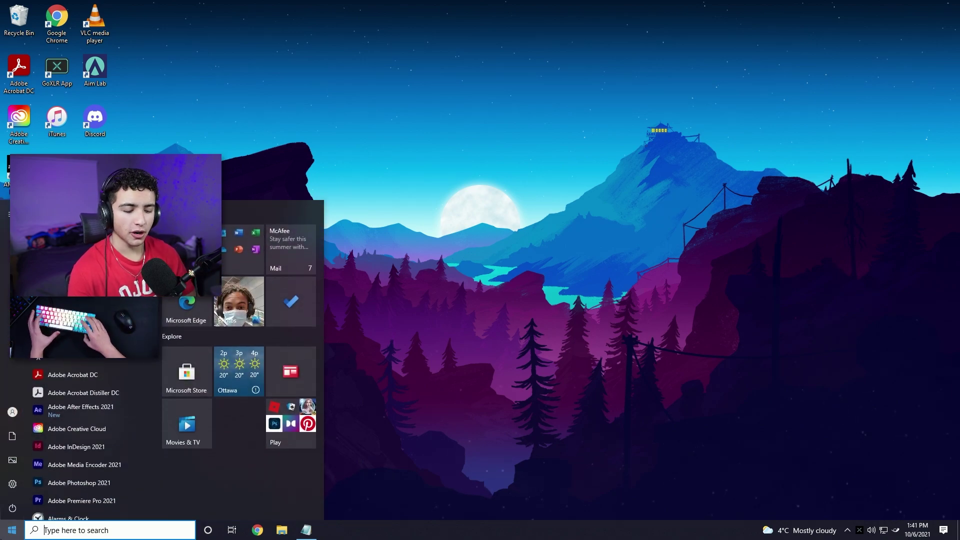
{"action": "type", "text": "gaming"}
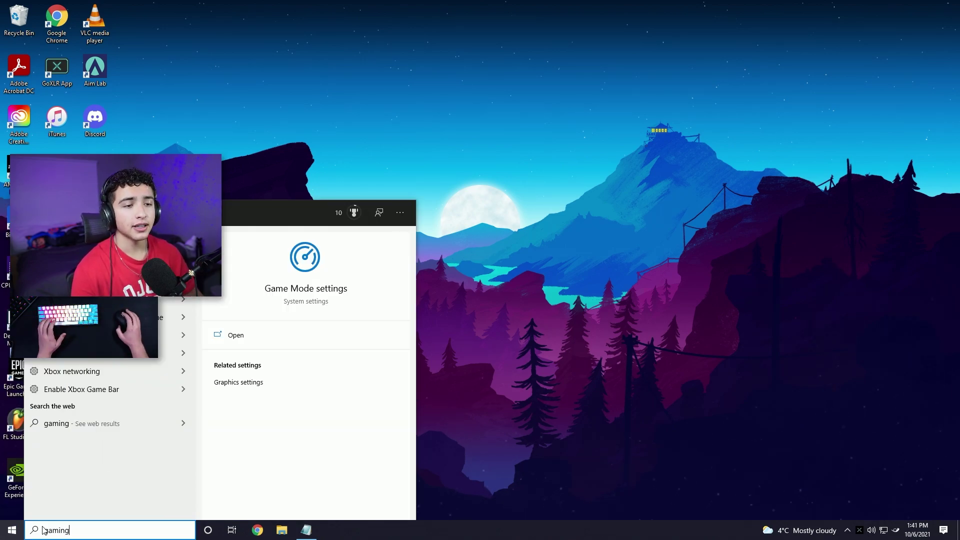
{"action": "left_click", "coordinate": [322, 290]}
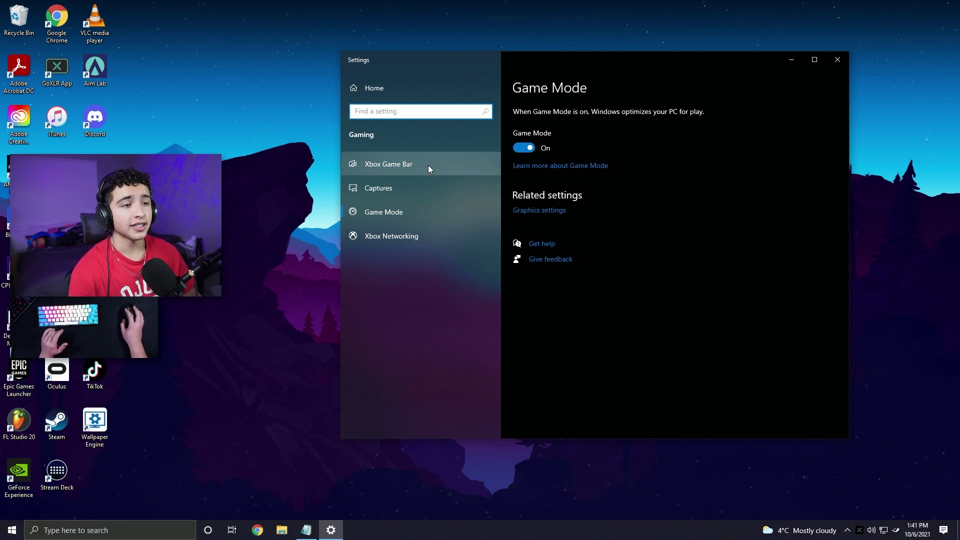
{"action": "left_click", "coordinate": [406, 169]}
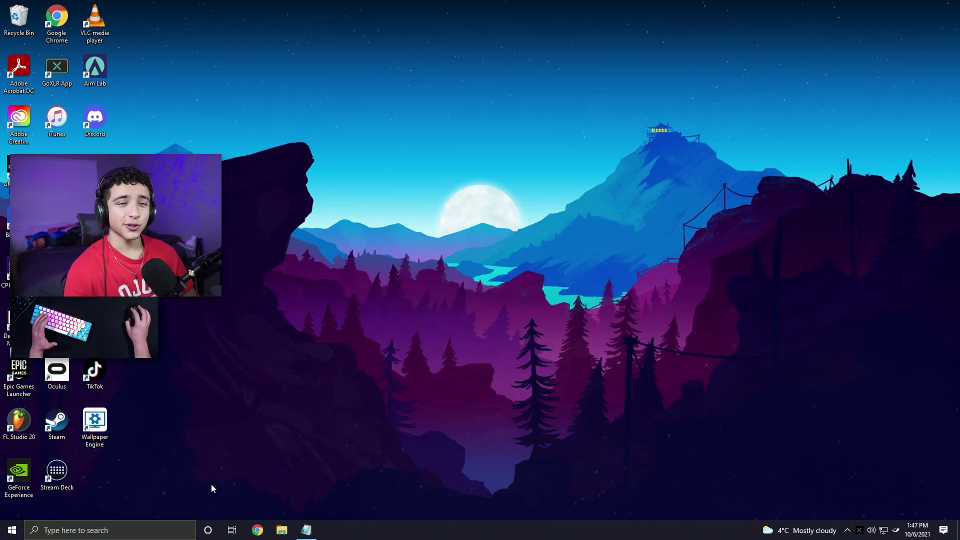
Step: Search Windows for "background ap" and open the Background apps system settings
{"action": "left_click", "coordinate": [156, 531]}
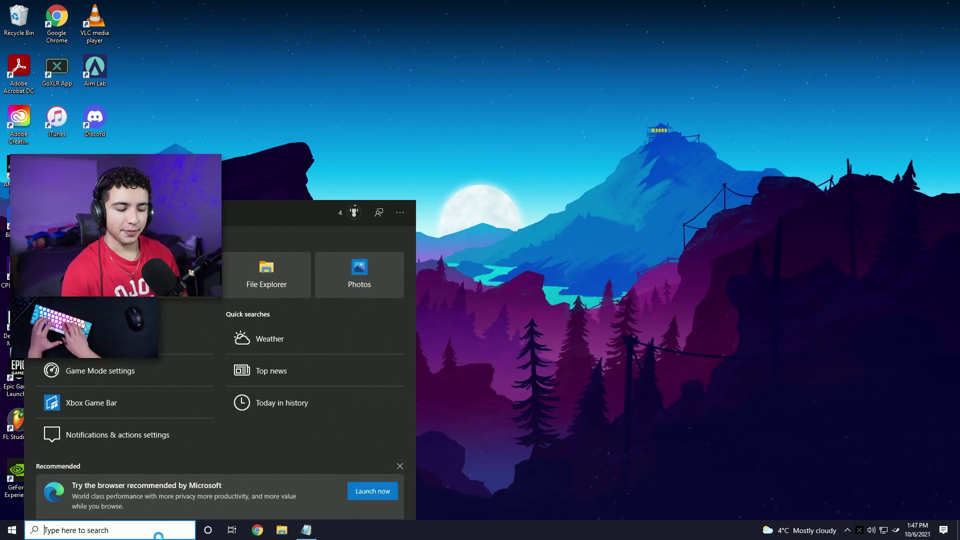
{"action": "type", "text": "background ap"}
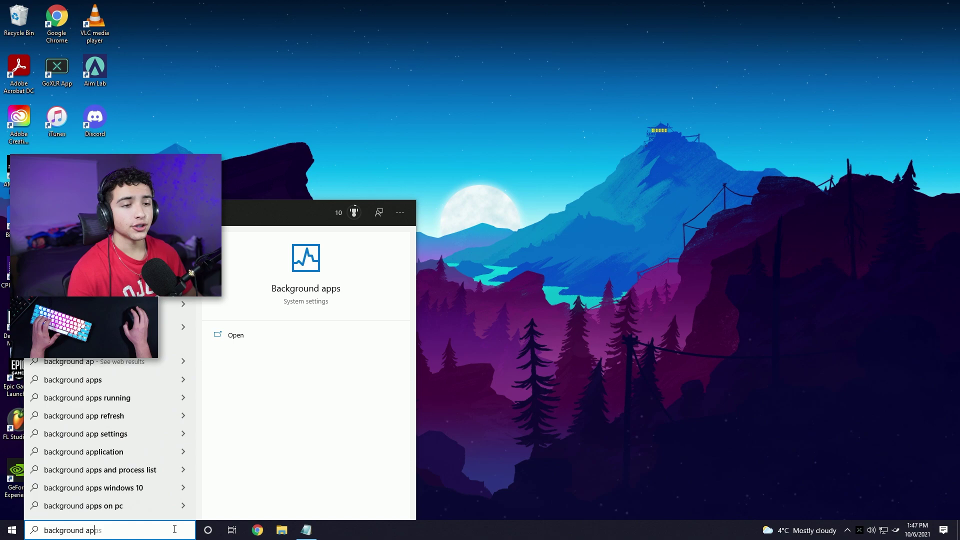
{"action": "left_click", "coordinate": [298, 274]}
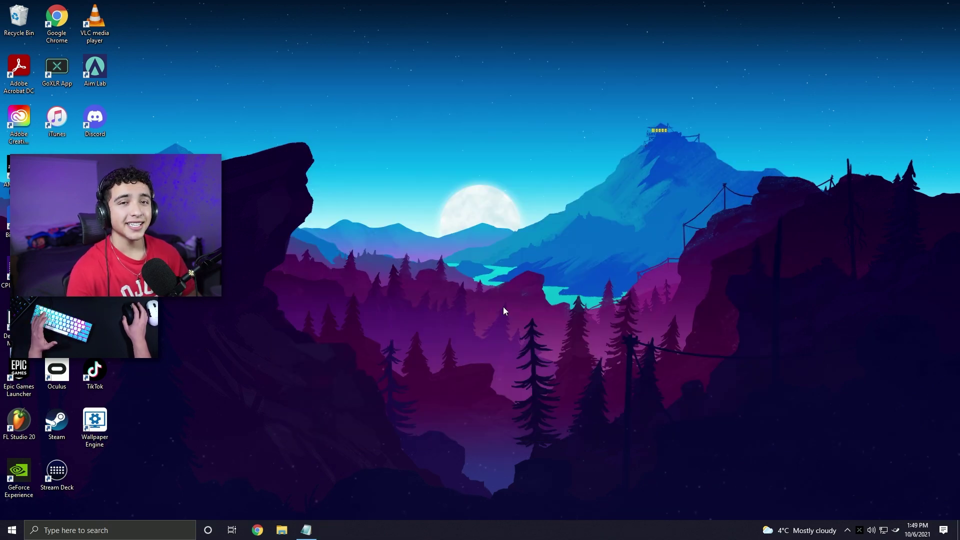
Step: Search Windows for notifications and open the Notifications & actions settings
{"action": "left_click", "coordinate": [153, 533]}
{"action": "type", "text": "notifca"}
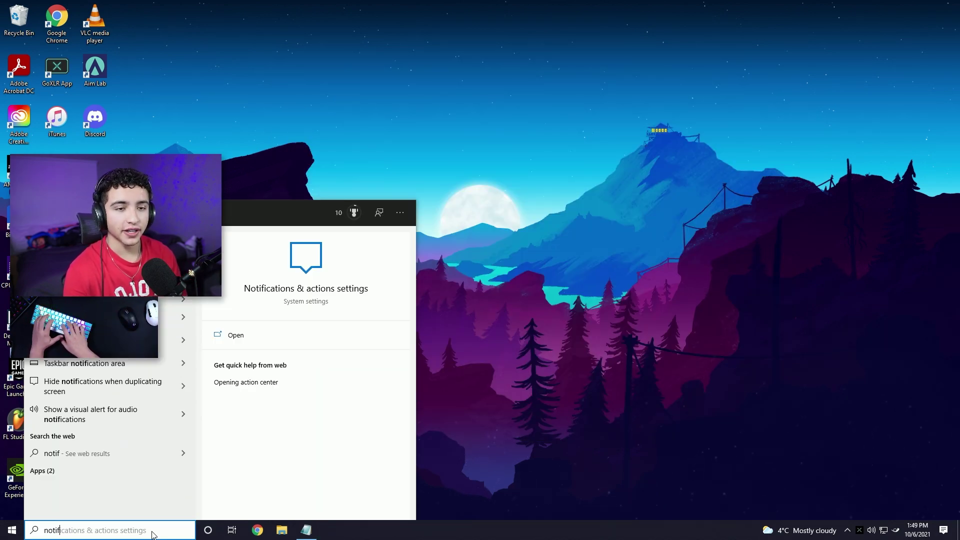
{"action": "left_click", "coordinate": [291, 292]}
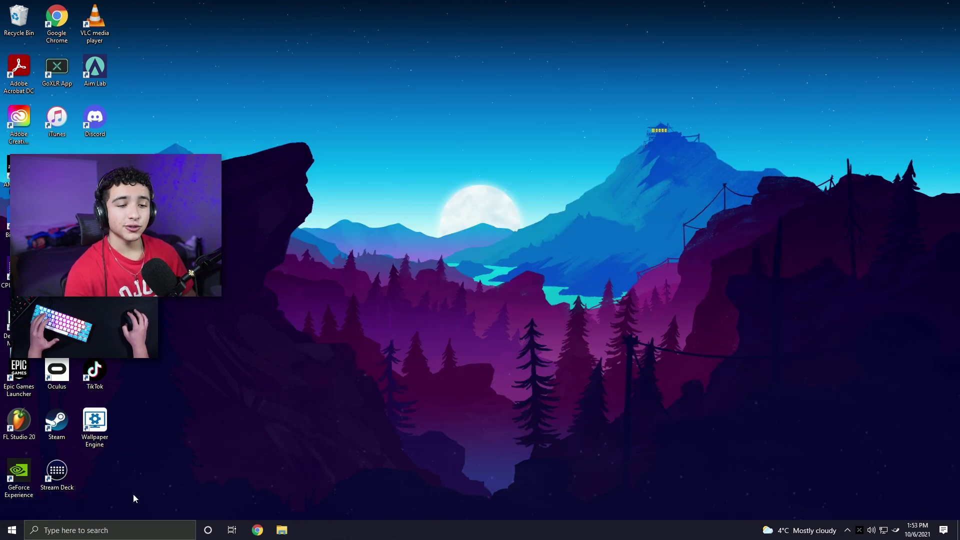
Step: Search Windows for "choose a" and open the Choose a power plan control panel page
{"action": "left_click", "coordinate": [129, 532]}
{"action": "type", "text": "c"}
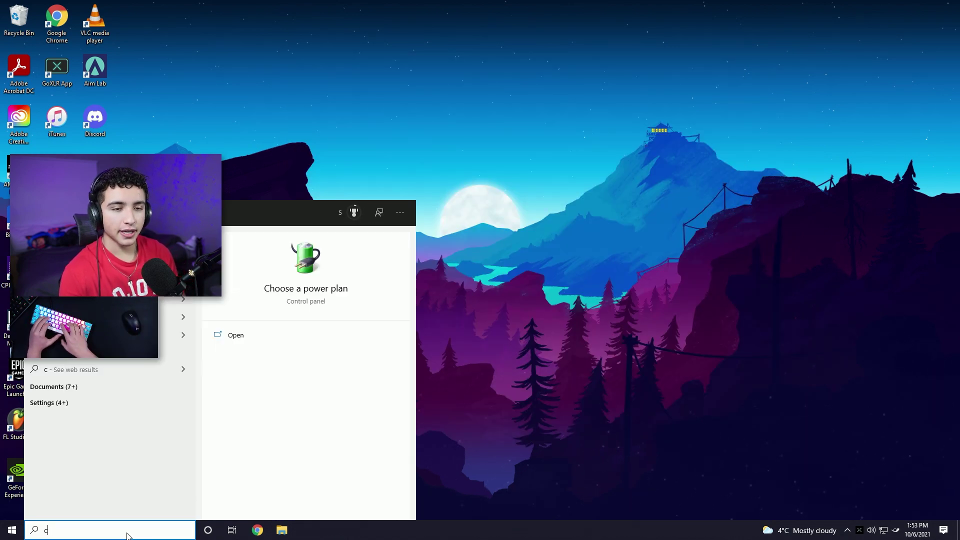
{"action": "type", "text": "hoose a"}
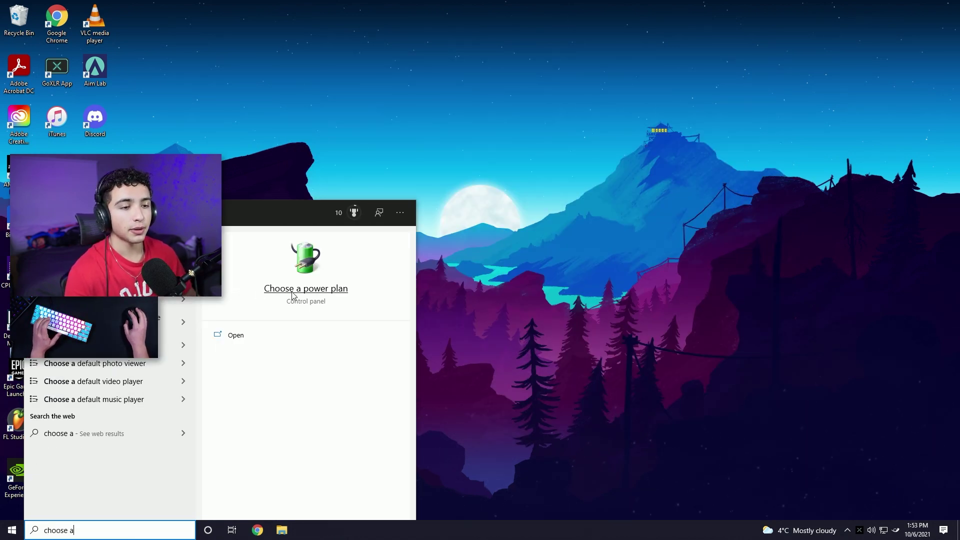
{"action": "left_click", "coordinate": [293, 295]}
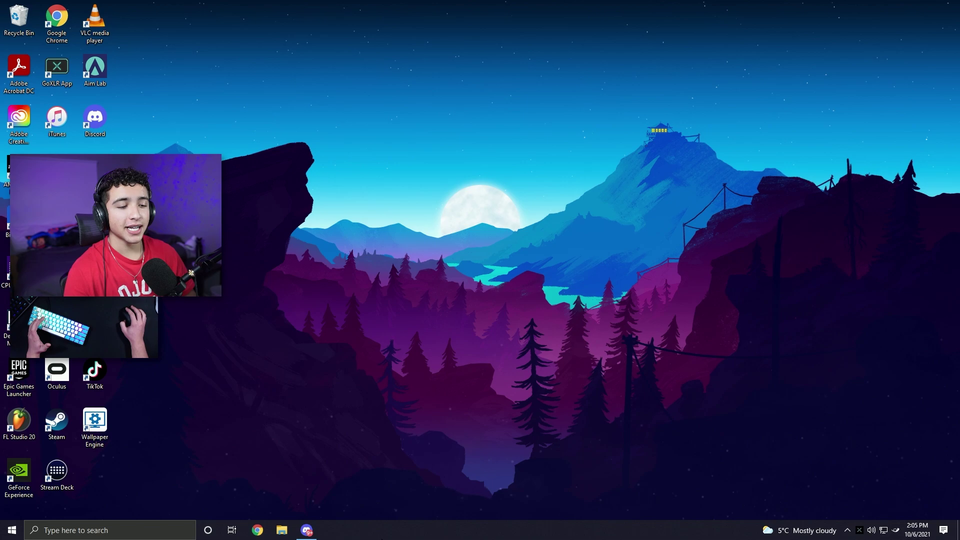
Step: Open Task Manager and display the list of startup programs
{"action": "right_click", "coordinate": [385, 530]}
{"action": "left_click", "coordinate": [420, 493]}
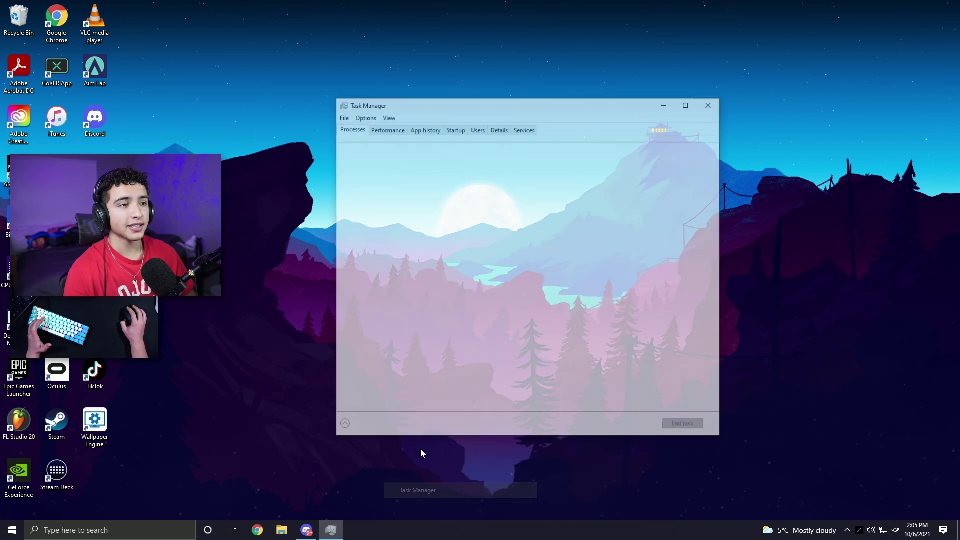
{"action": "left_click", "coordinate": [454, 129]}
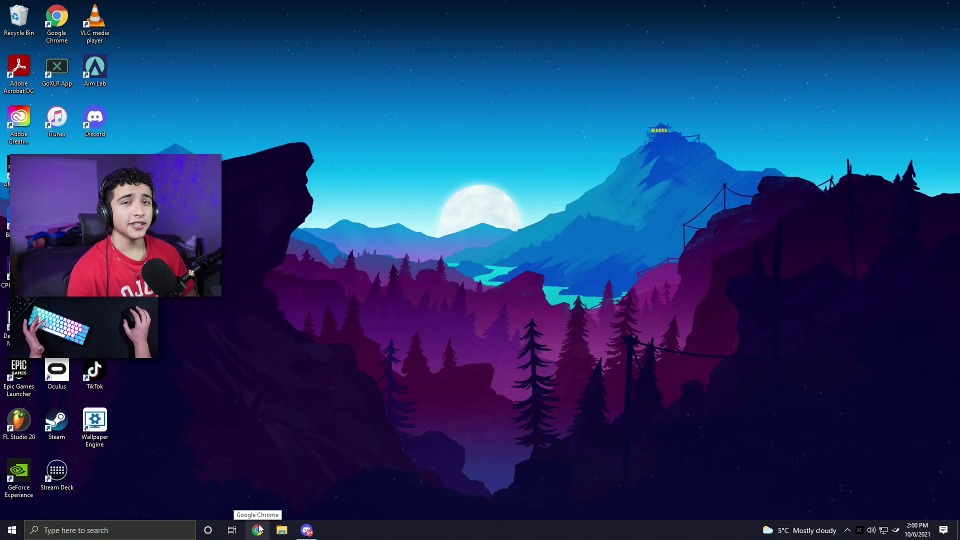
Step: Launch Google Chrome and open the System section of its advanced settings
{"action": "left_click", "coordinate": [259, 529]}
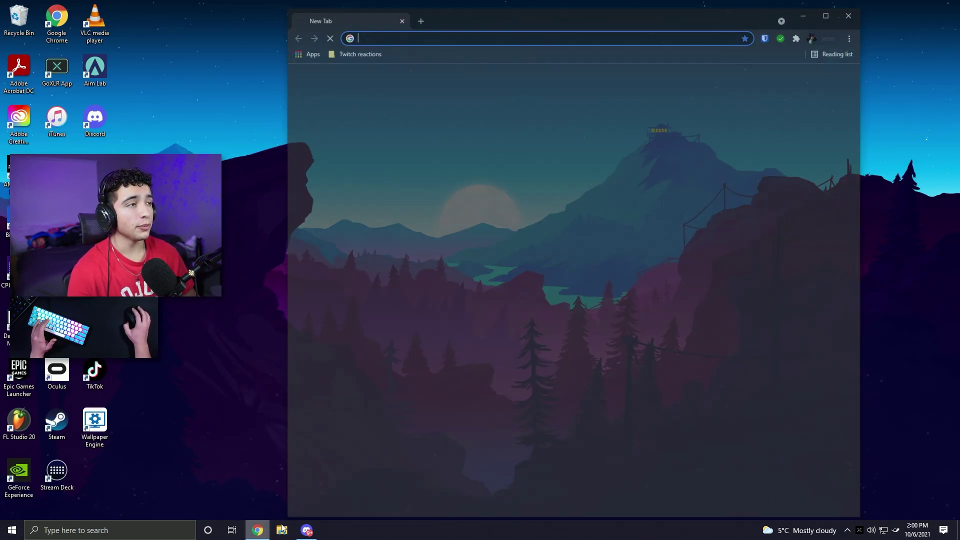
{"action": "left_click", "coordinate": [854, 36]}
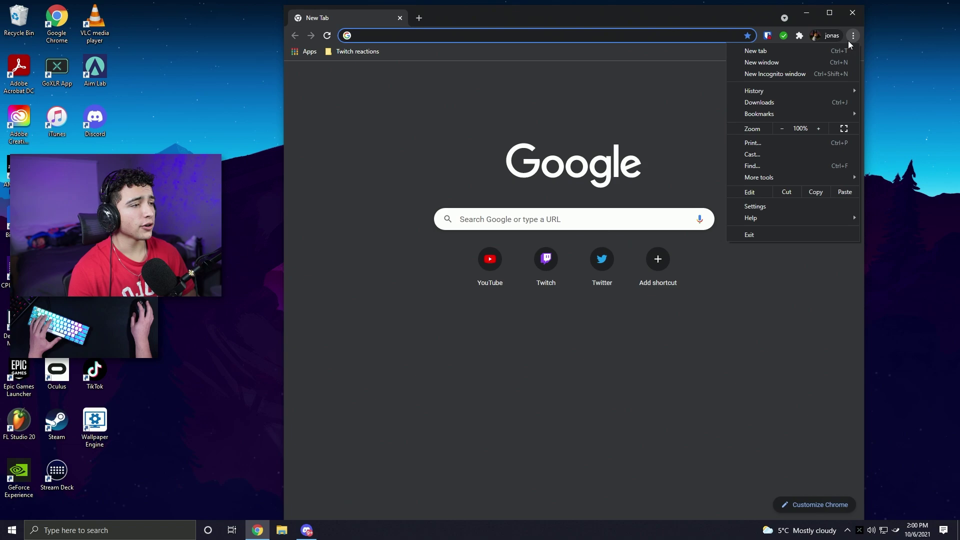
{"action": "left_click", "coordinate": [747, 206]}
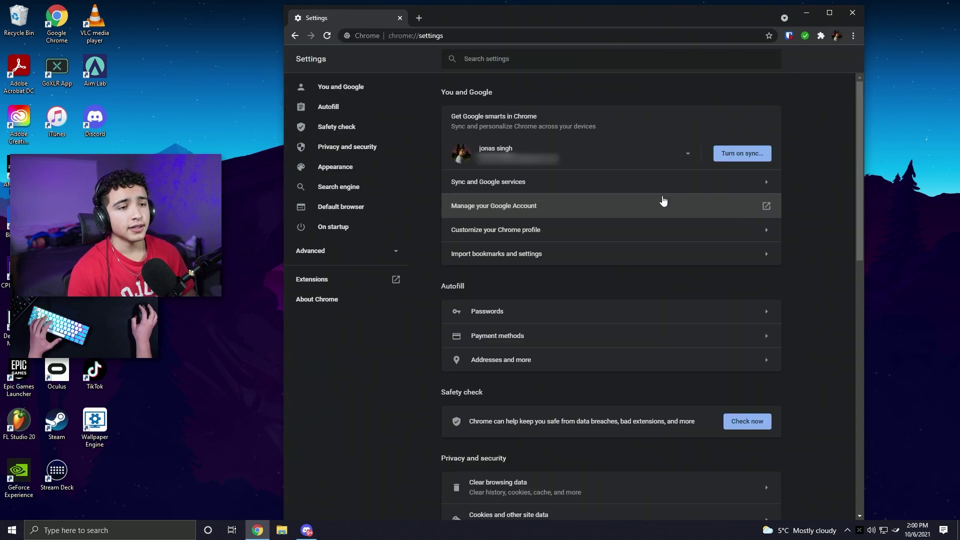
{"action": "left_click", "coordinate": [394, 251]}
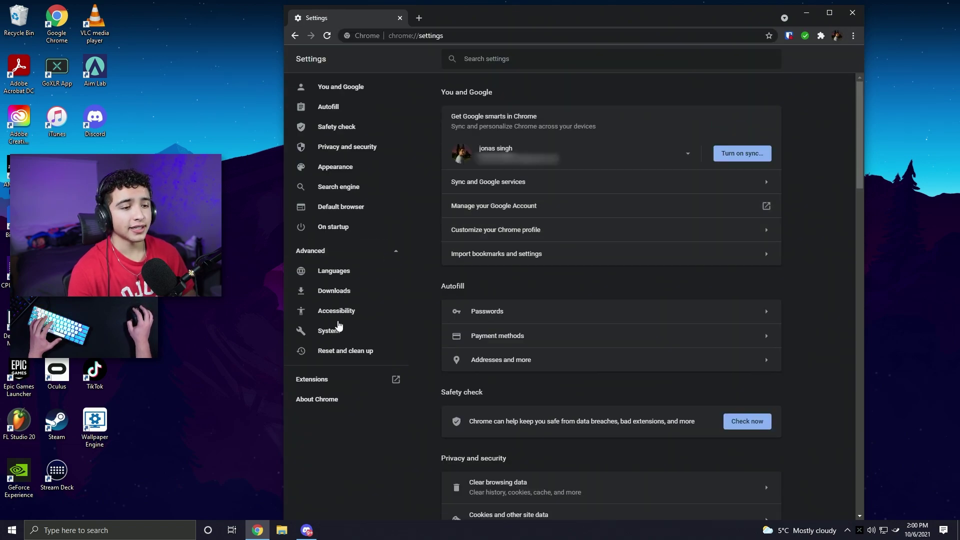
{"action": "left_click", "coordinate": [334, 332]}
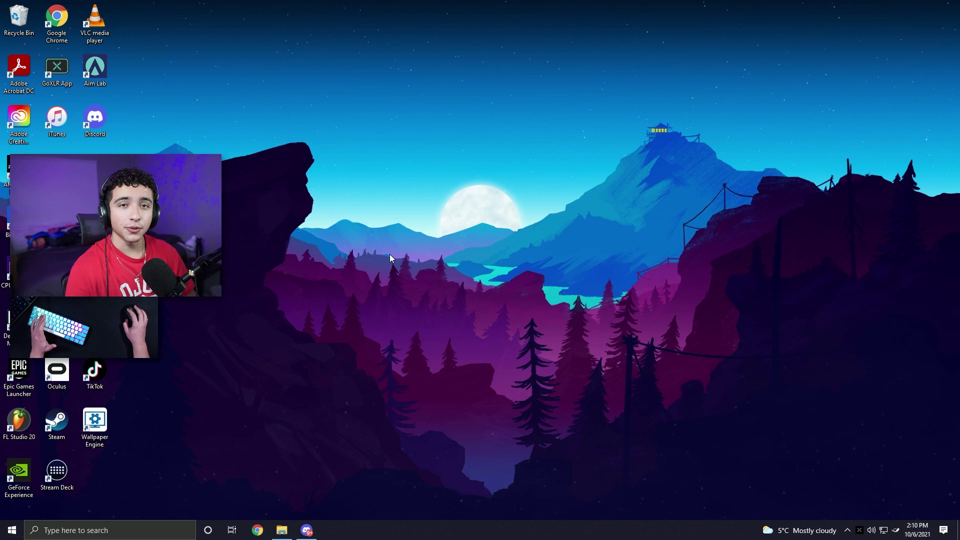
Step: Launch GeForce Experience and open its graphics driver page
{"action": "double_click", "coordinate": [20, 476]}
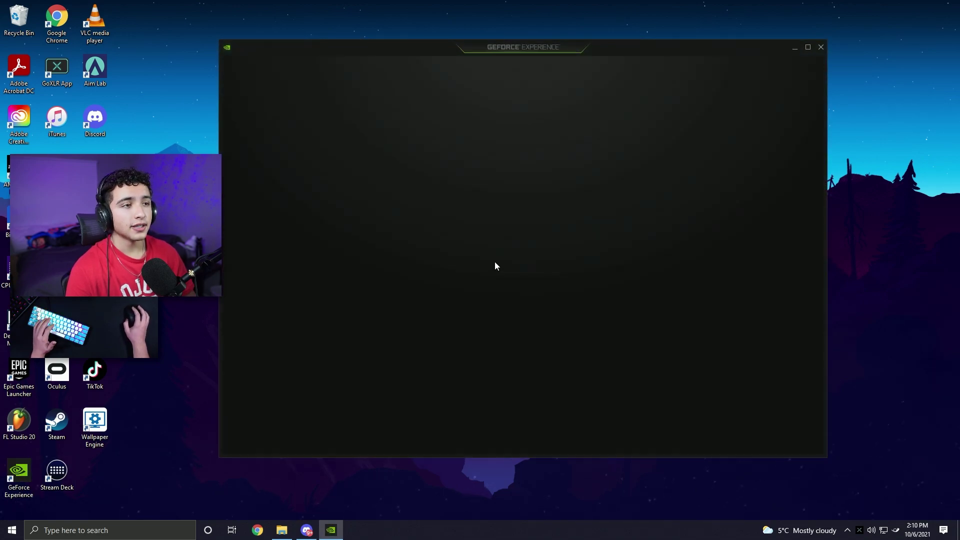
{"action": "left_click", "coordinate": [315, 70]}
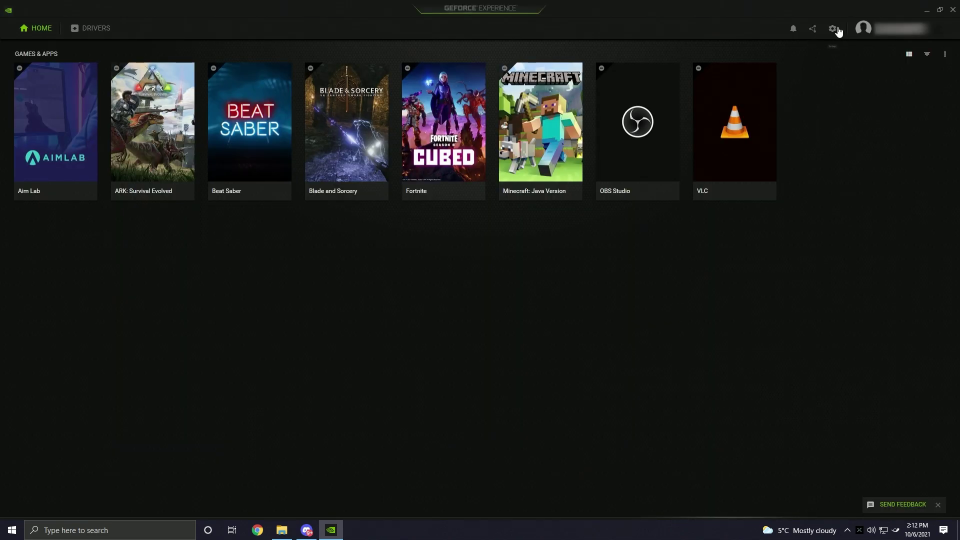
Step: Turn on the in-game overlay in the general settings and open the overlay's Performance view
{"action": "left_click", "coordinate": [833, 29]}
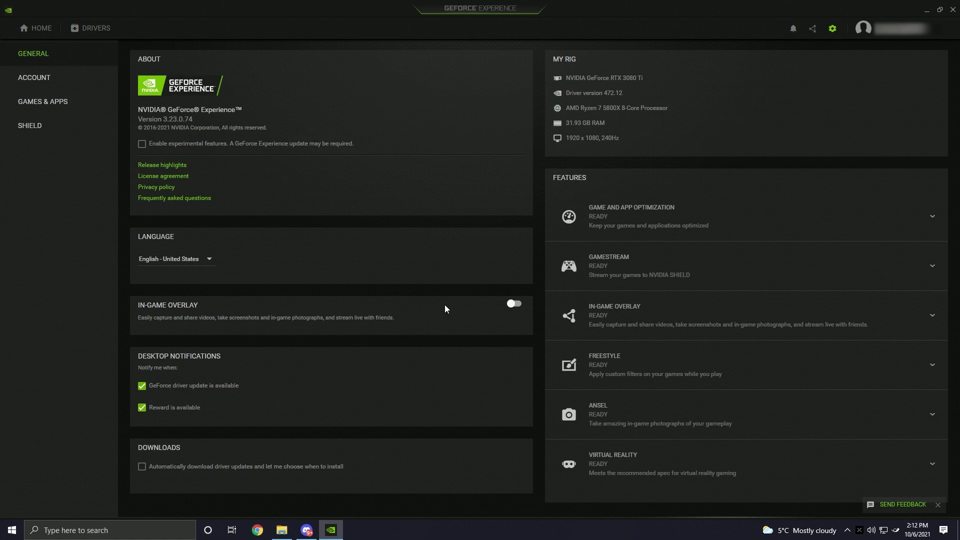
{"action": "left_click", "coordinate": [515, 305]}
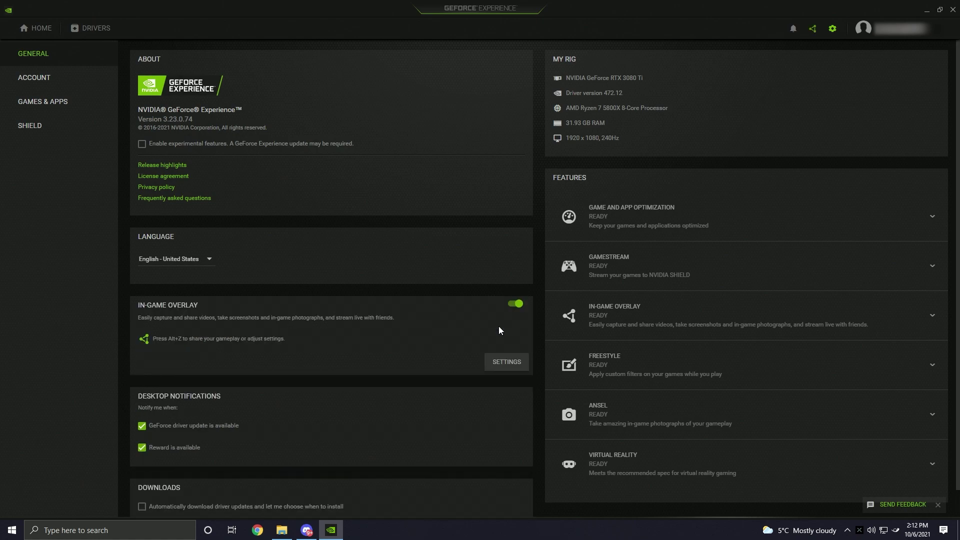
{"action": "left_click", "coordinate": [813, 29]}
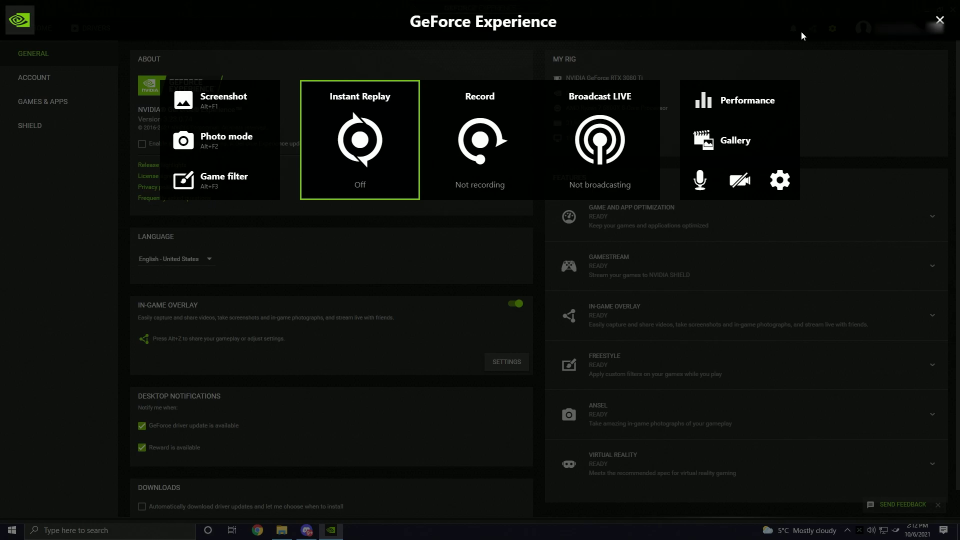
{"action": "left_click", "coordinate": [753, 106]}
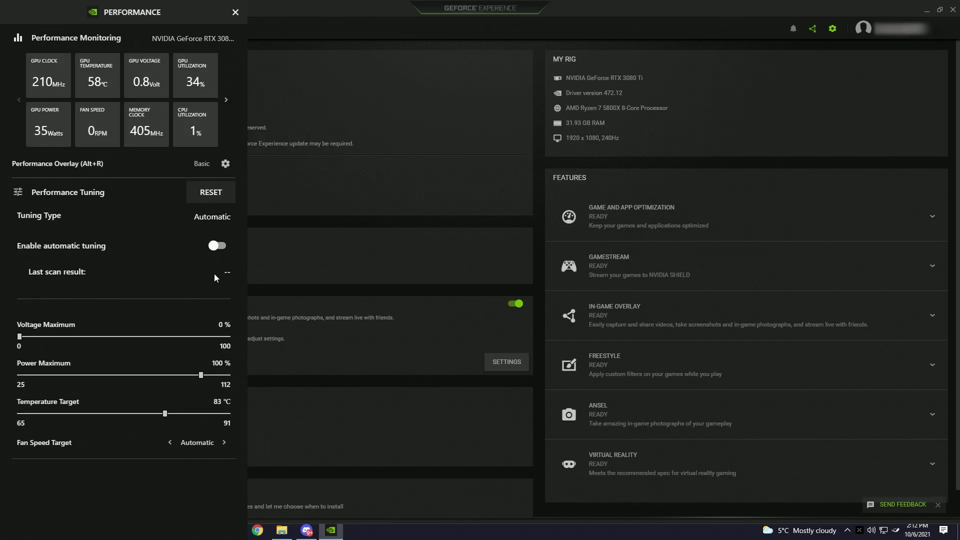
Step: Enable automatic GPU tuning, agree to the overclocking disclaimer and allow GeForce Experience to make changes to the device
{"action": "left_click", "coordinate": [215, 246]}
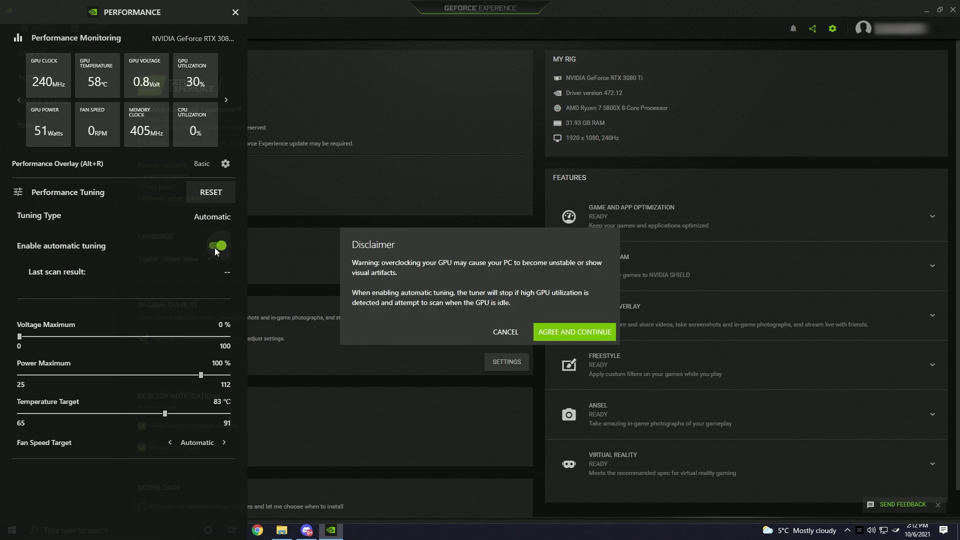
{"action": "left_click", "coordinate": [588, 338]}
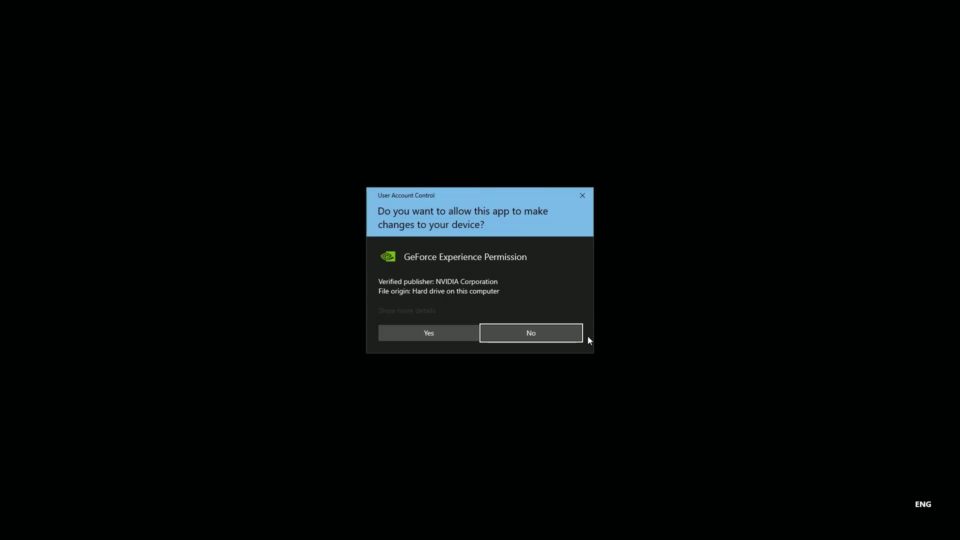
{"action": "left_click", "coordinate": [455, 332]}
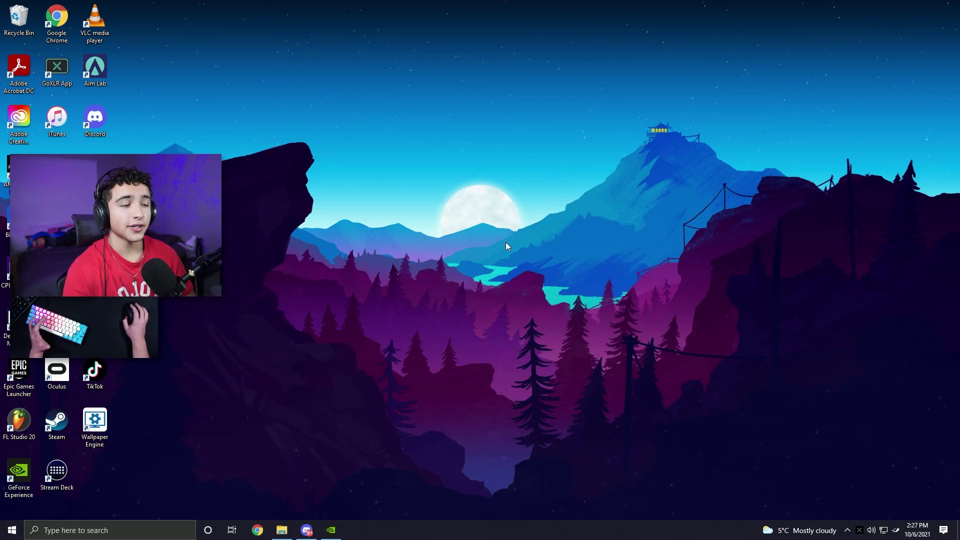
Step: Open the NVIDIA Control Panel and review Fortnite's program-specific 3D settings, including low latency, power management and texture filtering
{"action": "right_click", "coordinate": [506, 243]}
{"action": "left_click", "coordinate": [559, 323]}
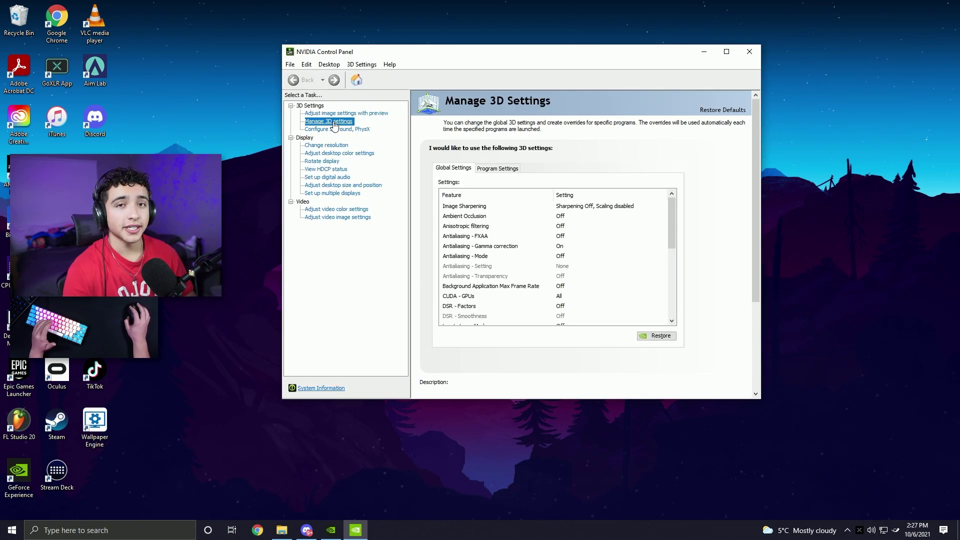
{"action": "left_click", "coordinate": [492, 169]}
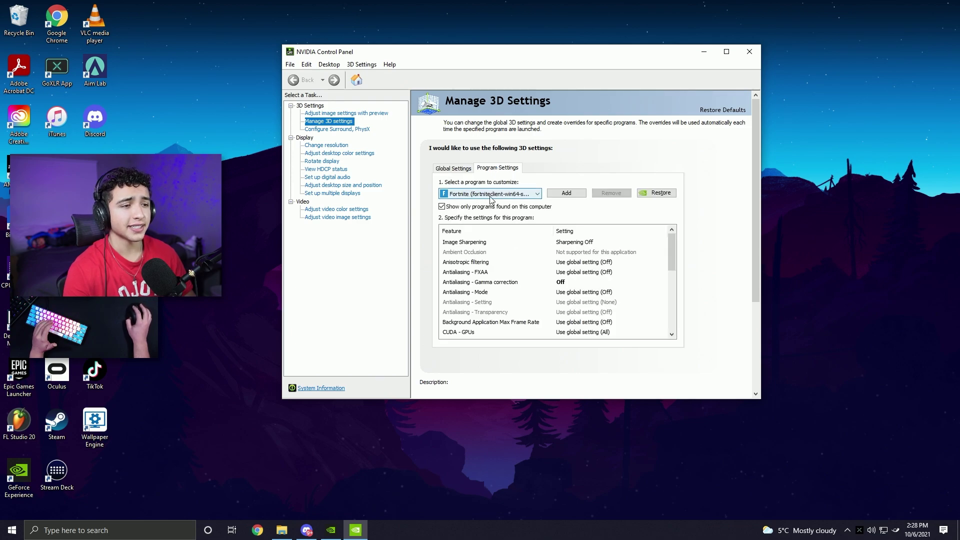
{"action": "scroll", "coordinate": [650, 260], "scroll_direction": "down", "scroll_amount": 2}
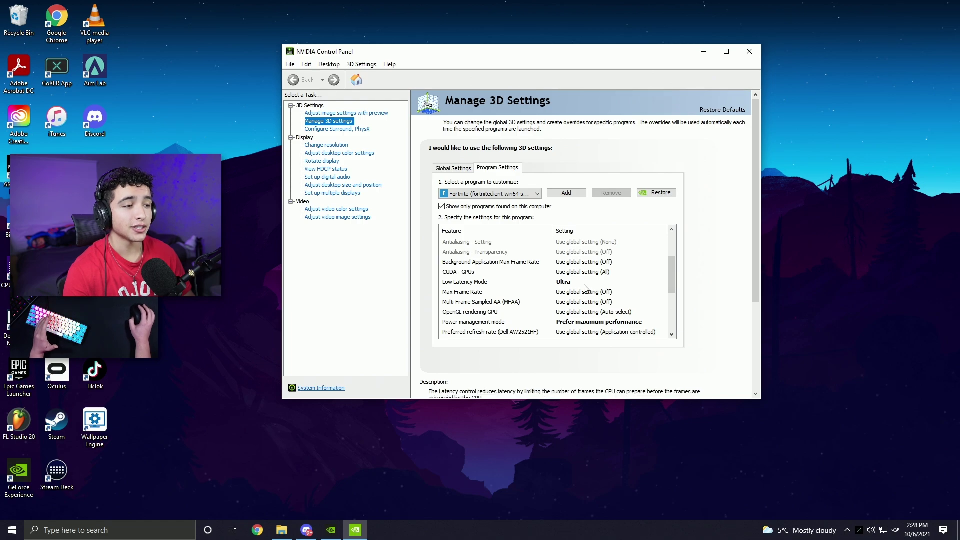
{"action": "left_click_drag", "start_coordinate": [672, 274], "coordinate": [672, 278]}
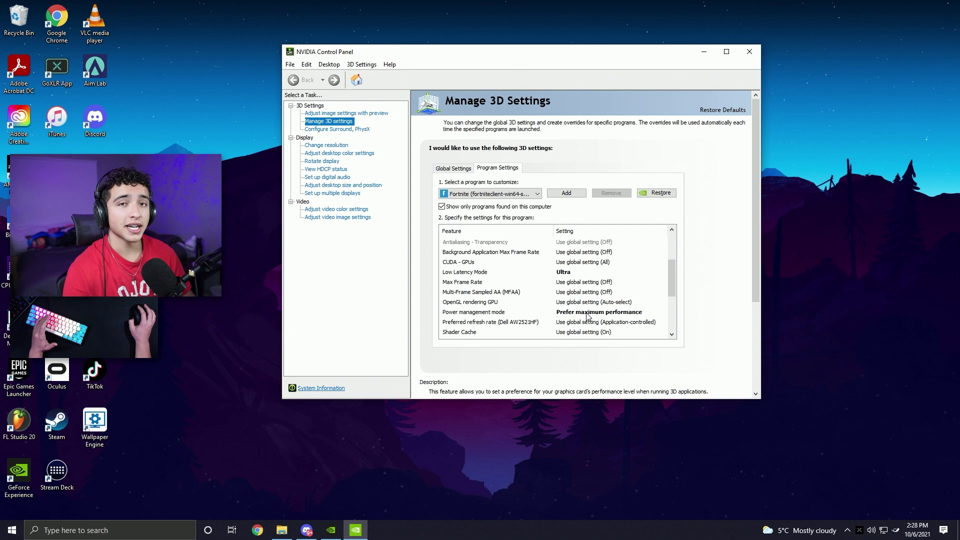
{"action": "scroll", "coordinate": [500, 295], "scroll_direction": "down", "scroll_amount": 2}
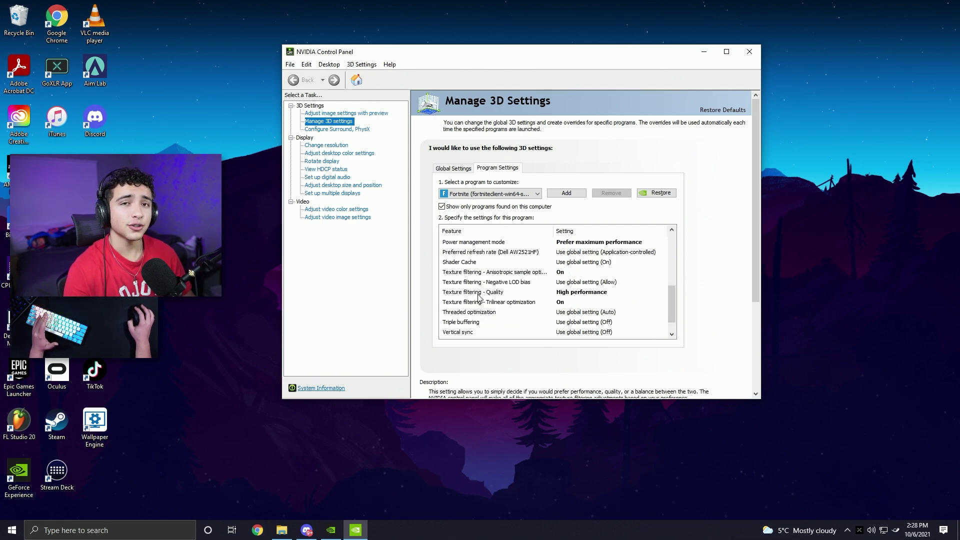